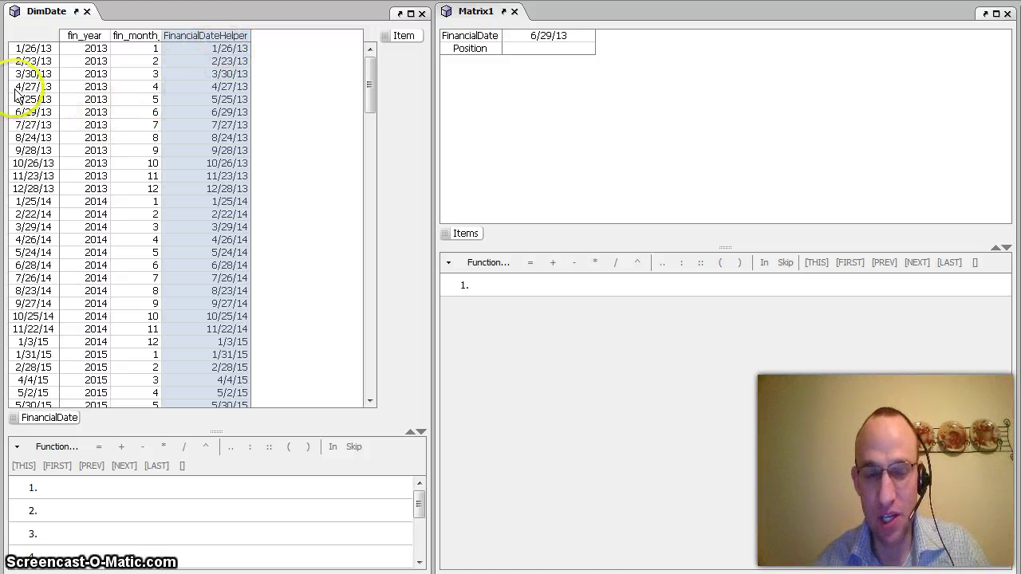
- Insert a new DimDate item named RowID after FinancialDateHelper
left_click(232, 40)
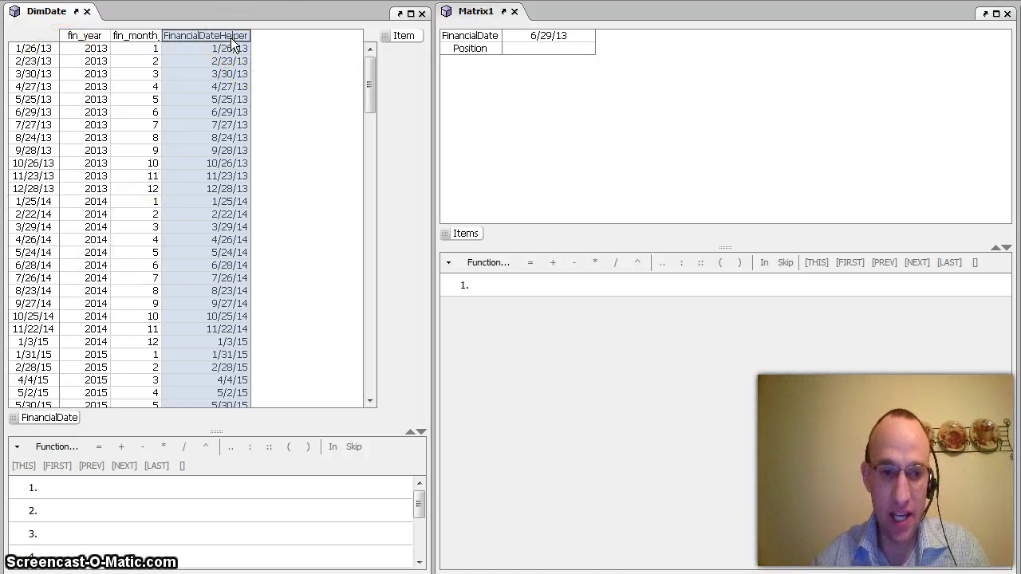
key("Return")
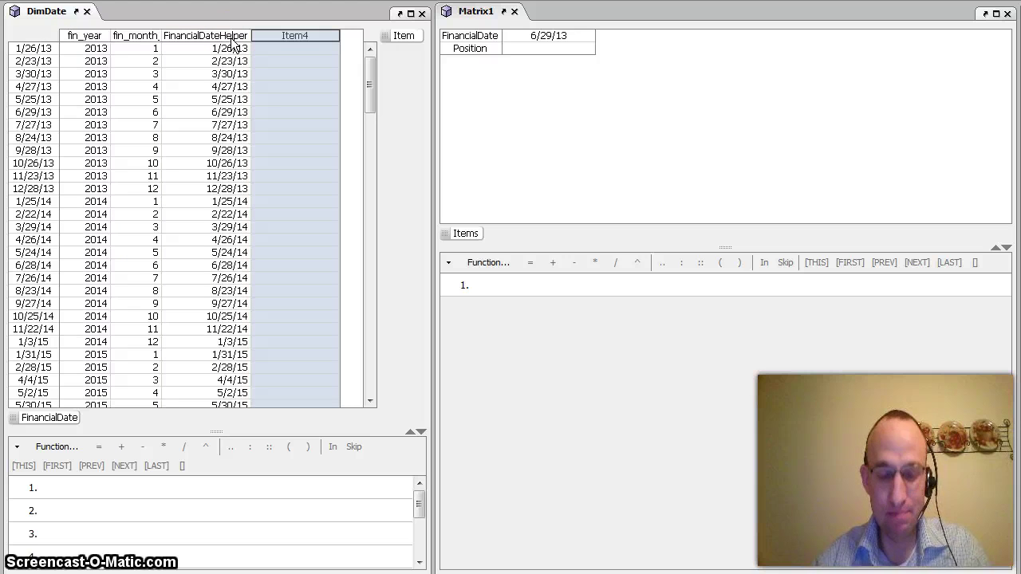
type("RowID")
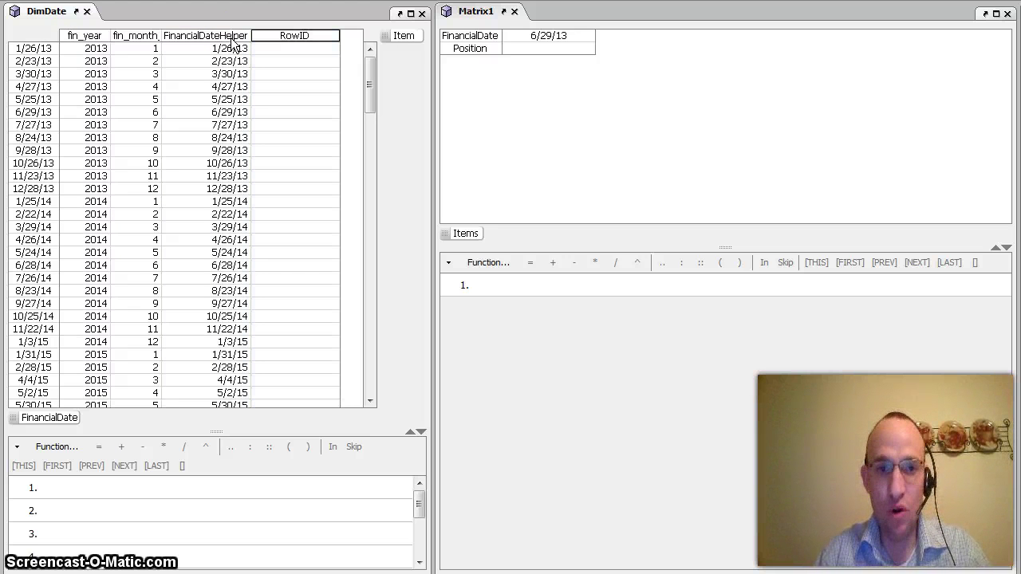
key("Return")
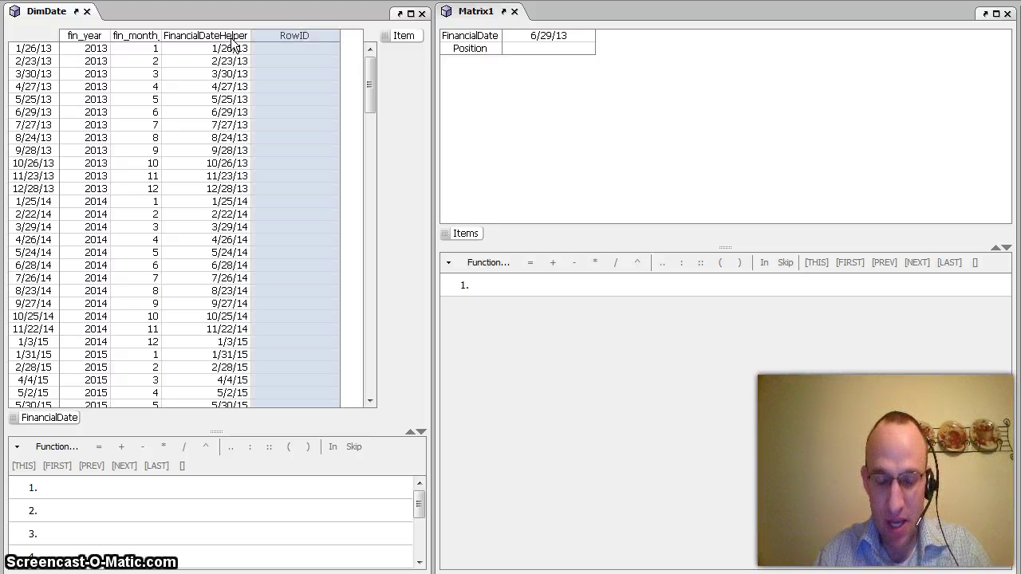
- Define the formula RowID = #FinancialDate
left_click(126, 491)
left_click(126, 491)
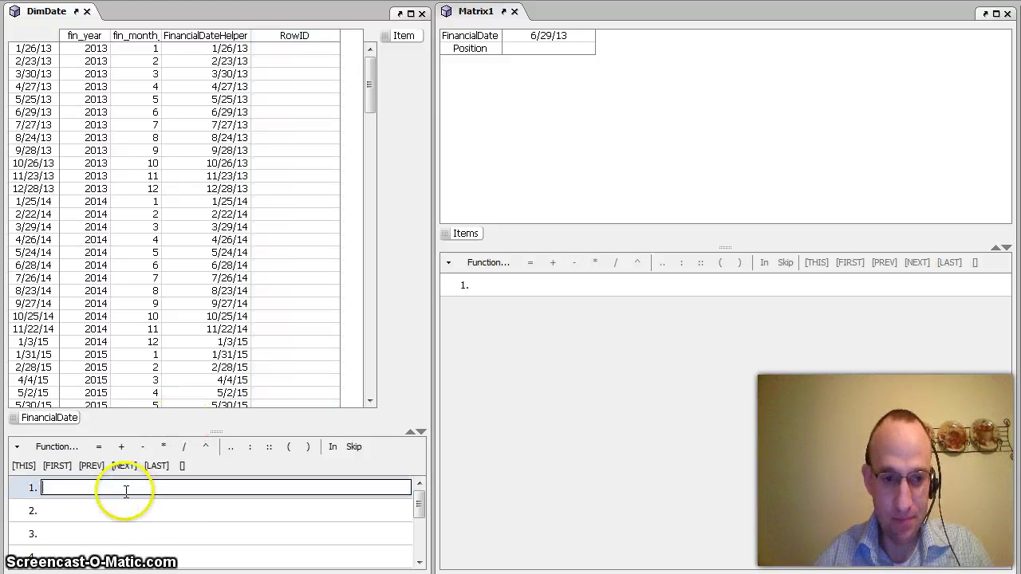
type("RowID")
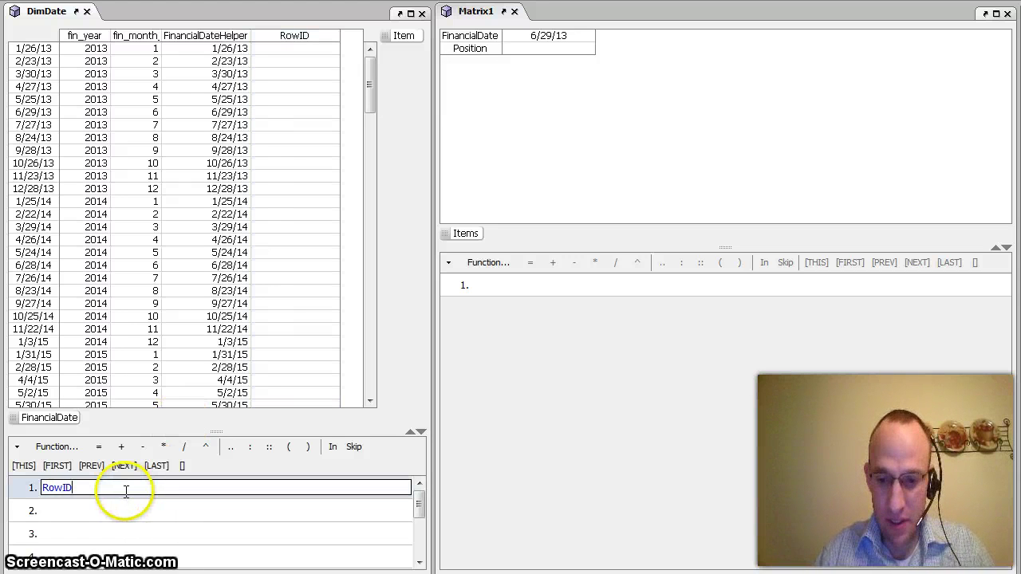
type(" = #")
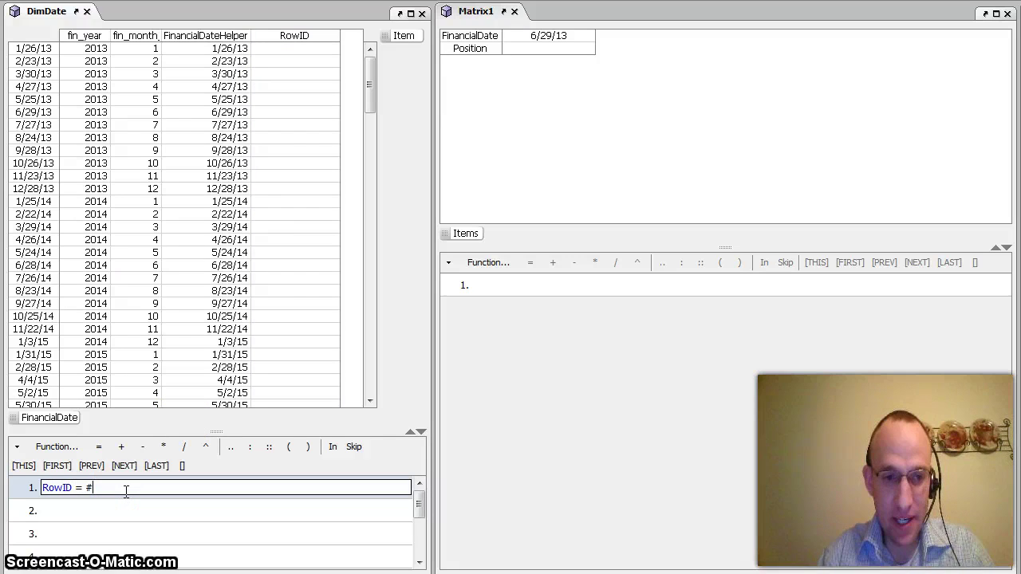
type("Fi")
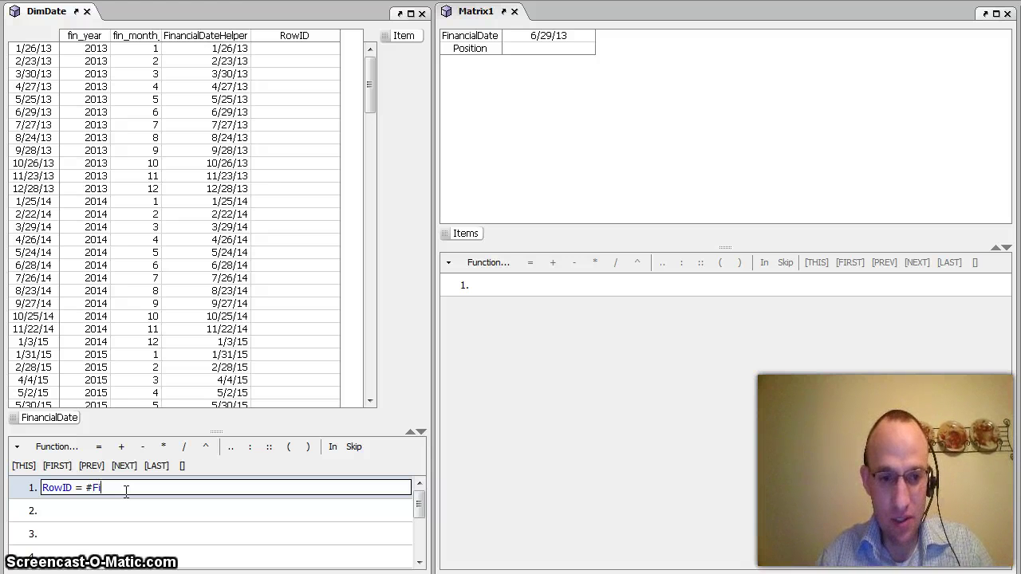
key("BackSpace")
key("BackSpace")
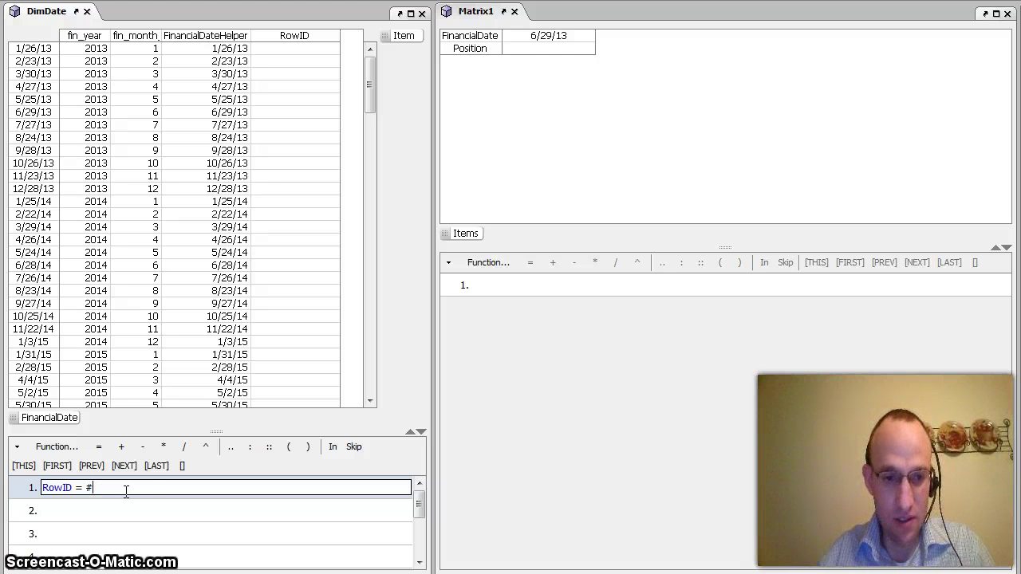
left_click(36, 421)
key("Return")
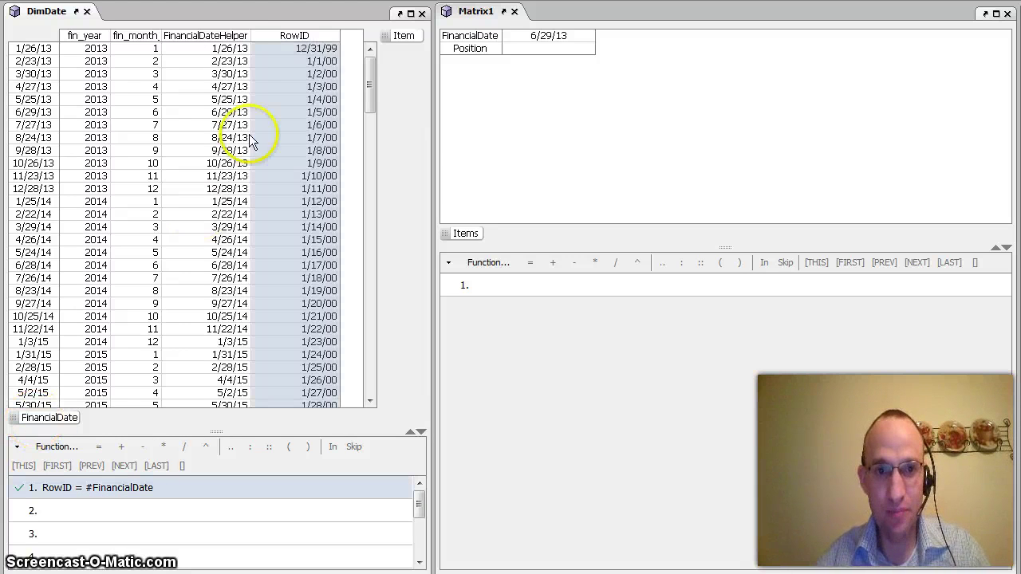
- Format the RowID column as Number with one decimal place, showing 1.0, 2.0, 3.0
left_click(301, 35)
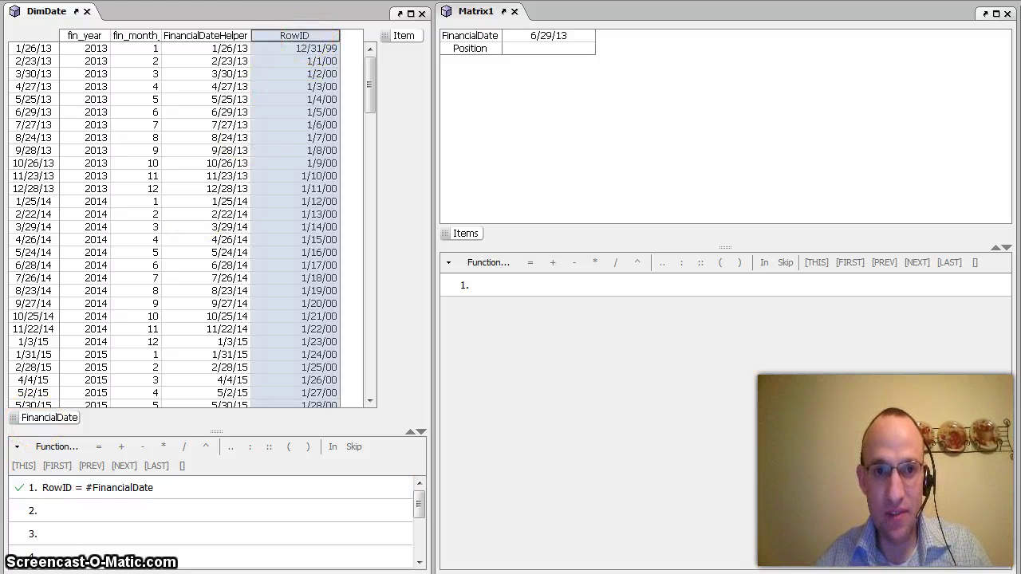
key("ctrl+shift+1")
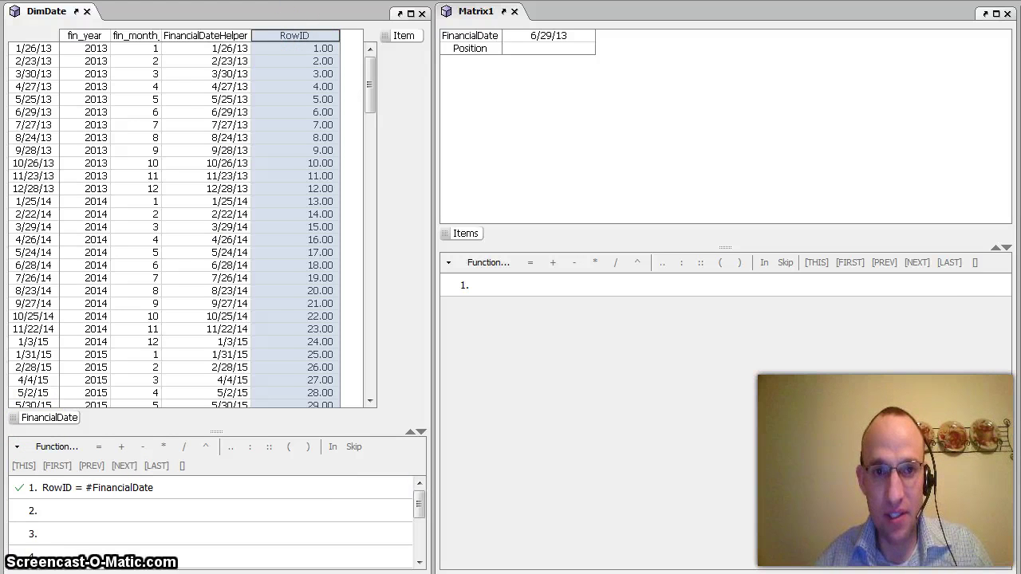
key("ctrl+period")
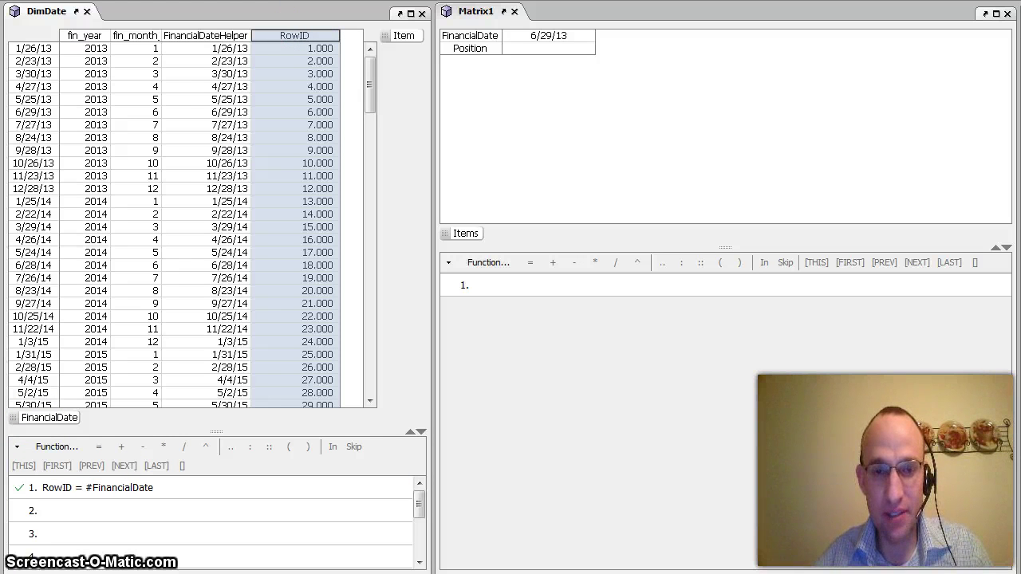
key("ctrl+comma")
key("ctrl+comma")
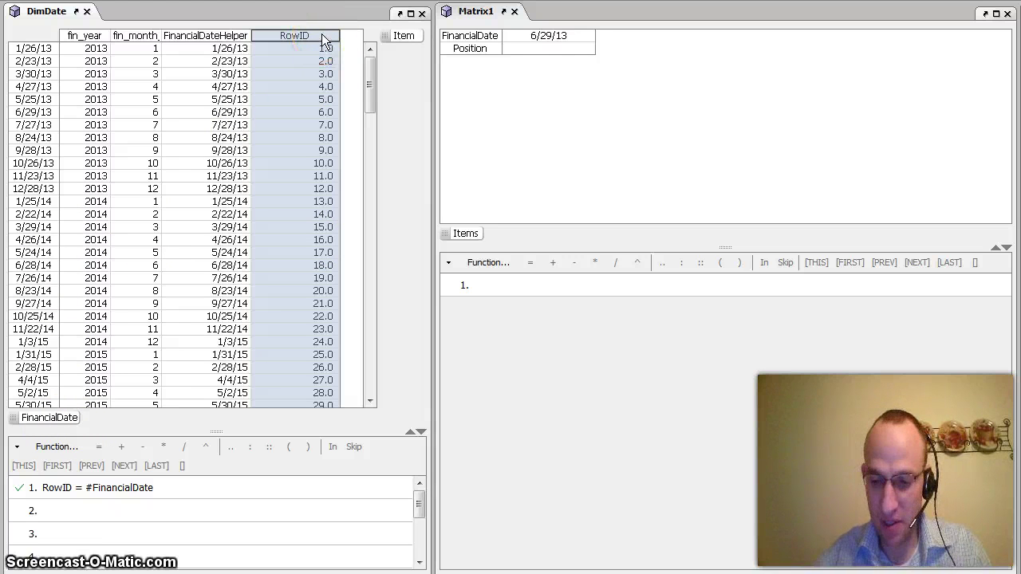
- Add a new item after RowID and rename it from Item5 to ColumnID
key("Return")
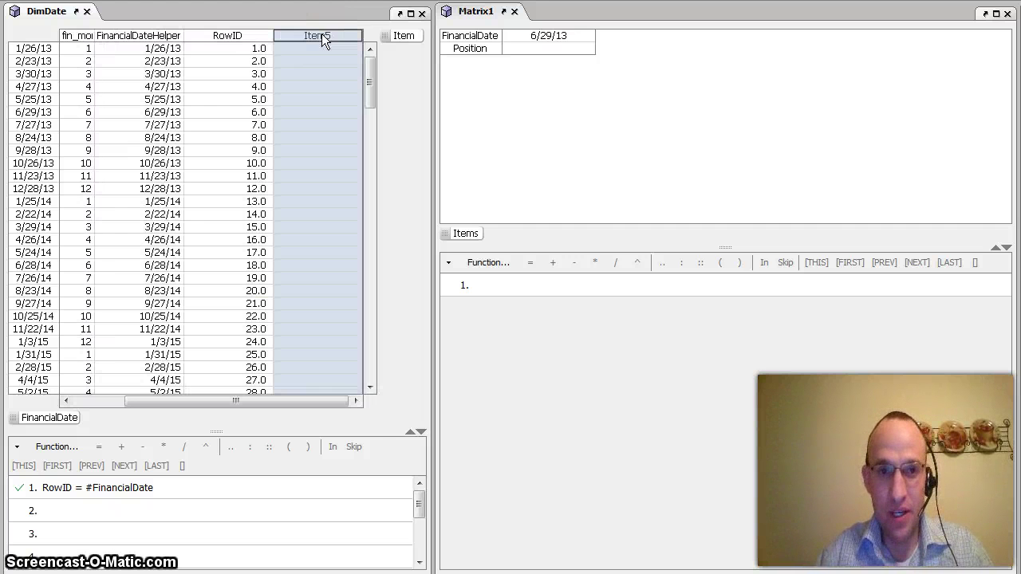
double_click(322, 36)
type("ColumnID")
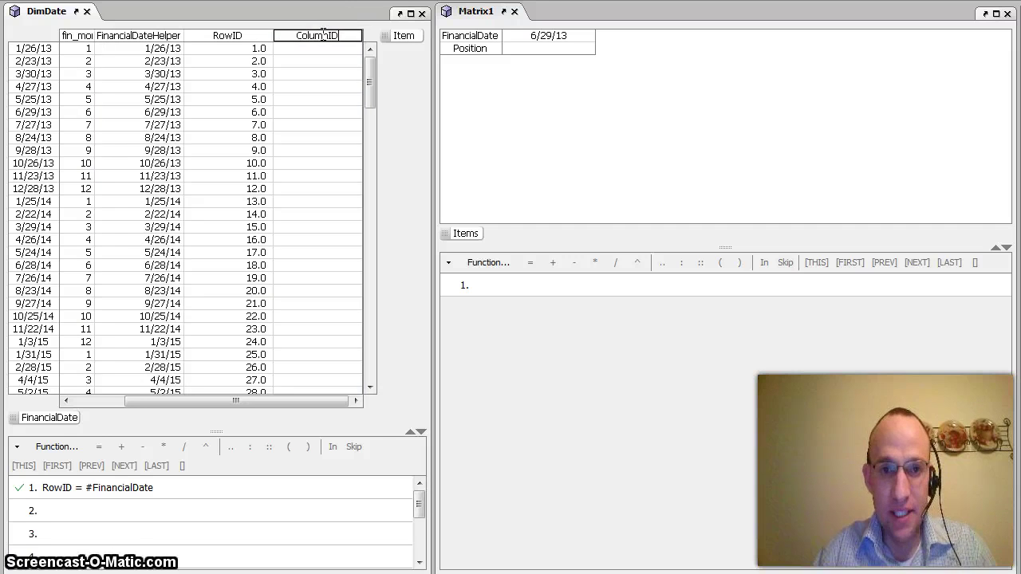
key("Return")
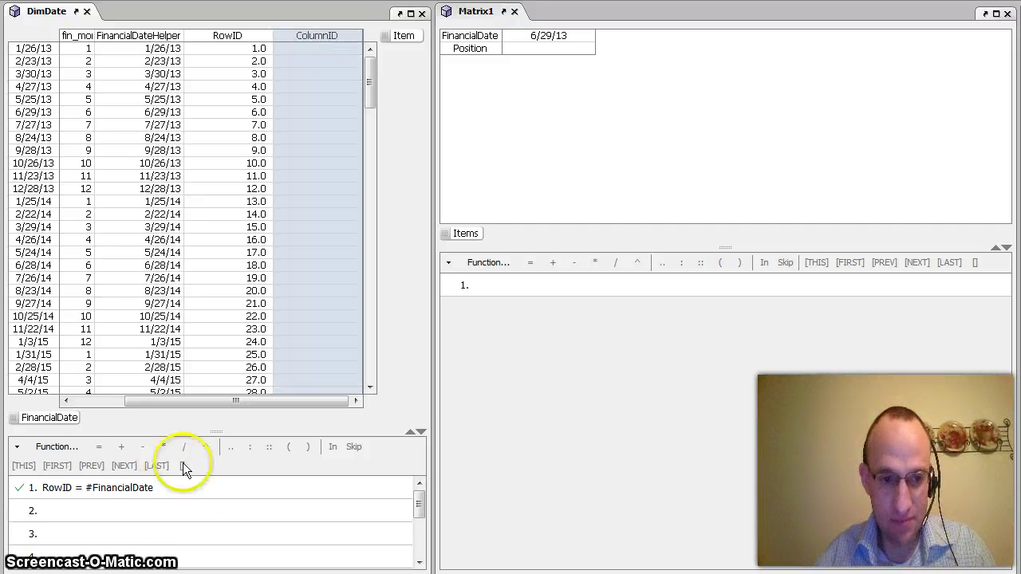
- Enter the formula ColumnID = #Item so every row shows 5.0, and scroll to view it
left_click(185, 503)
type("Col")
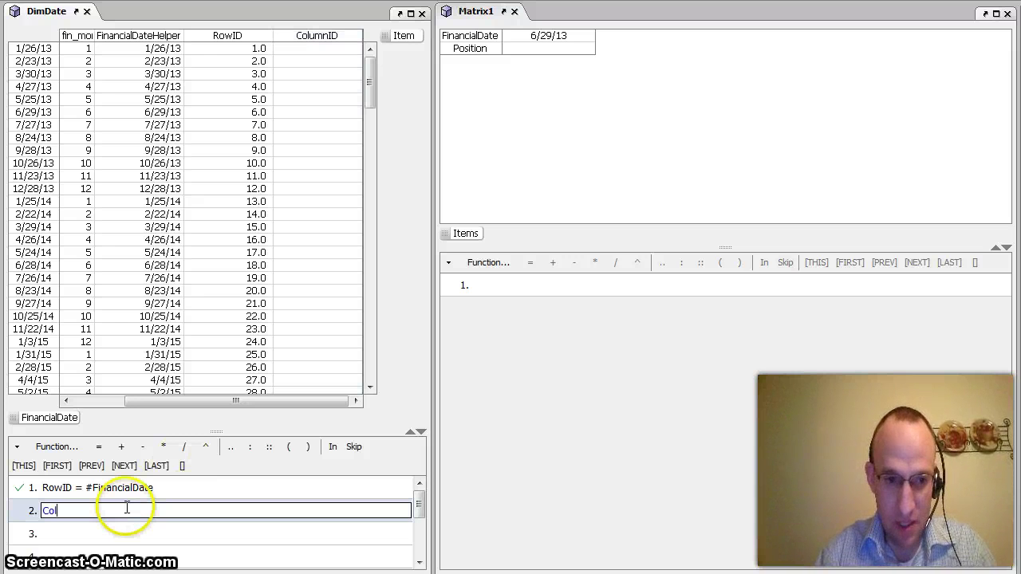
type("umnID = #")
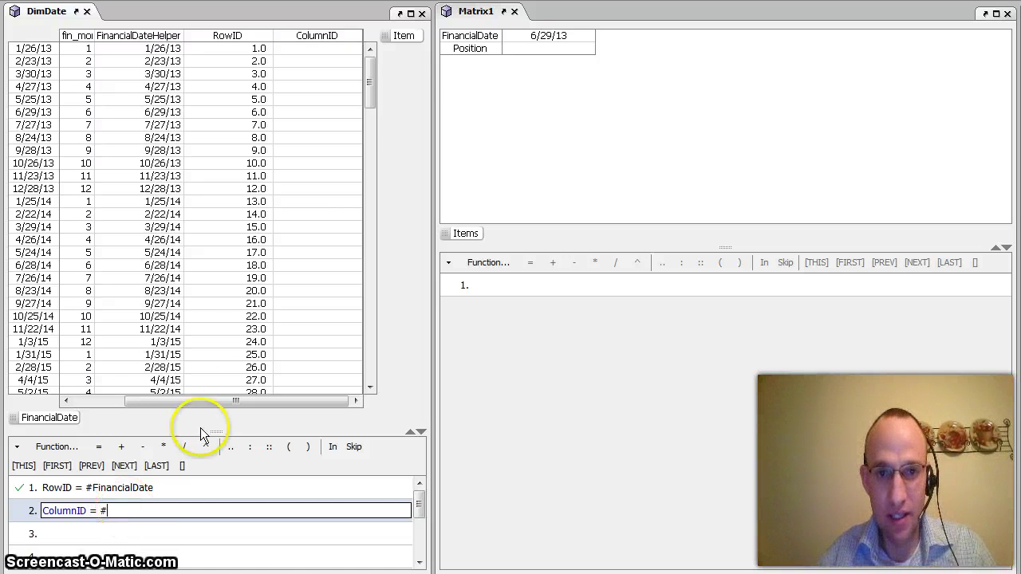
left_click(404, 37)
key("Return")
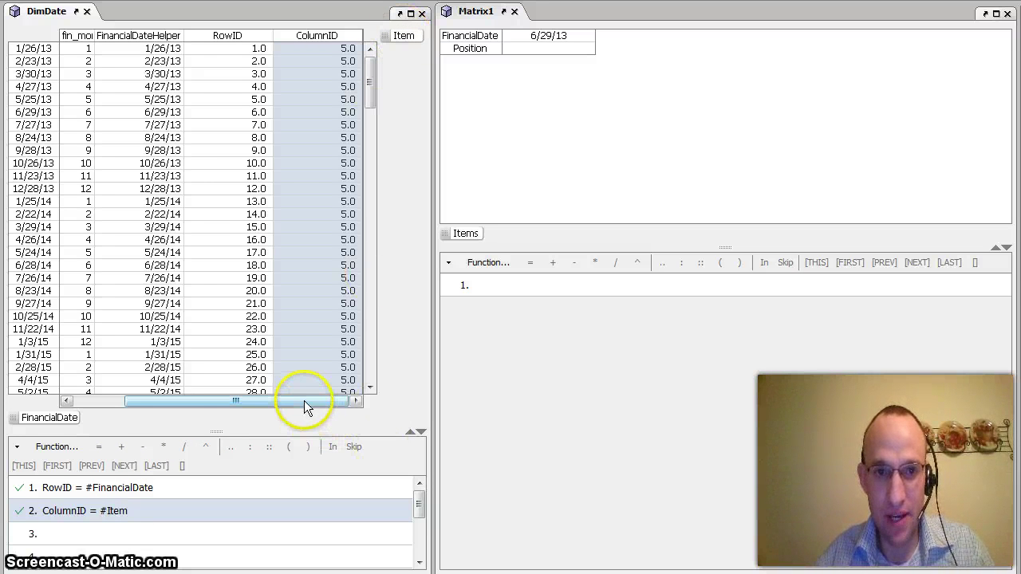
left_click_drag(304, 401, 192, 356)
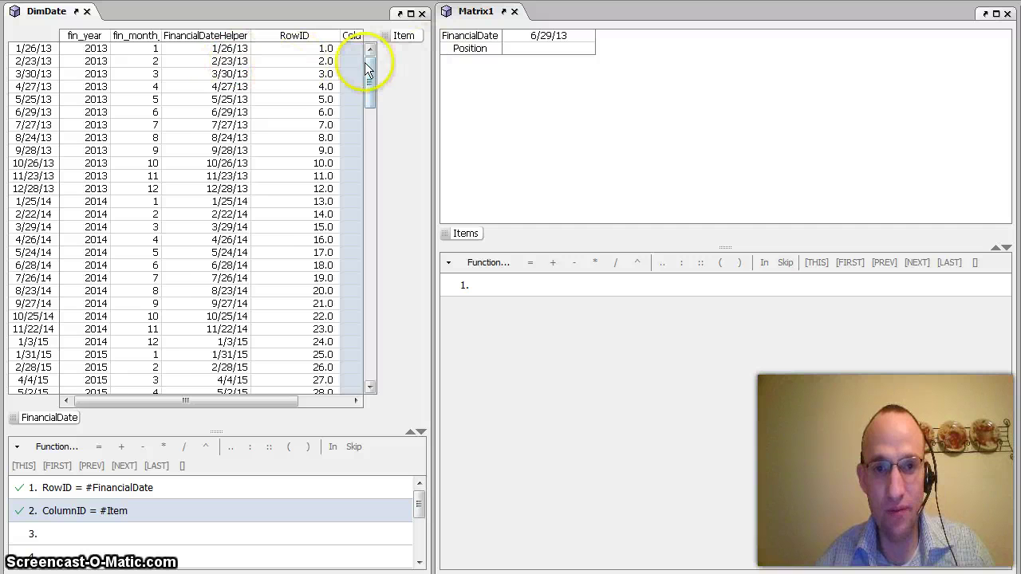
left_click_drag(274, 402, 333, 425)
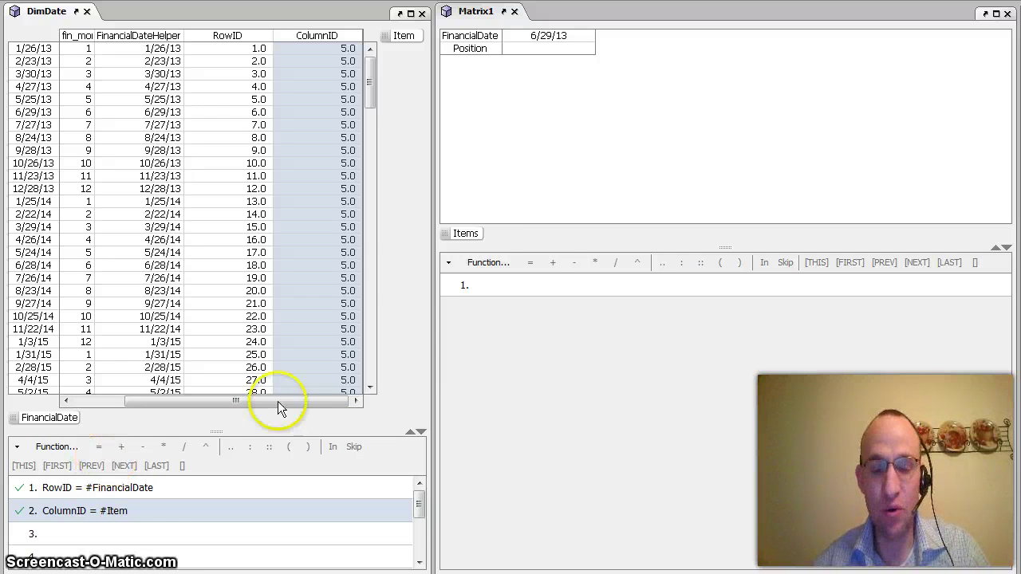
left_click(527, 46)
left_click(529, 46)
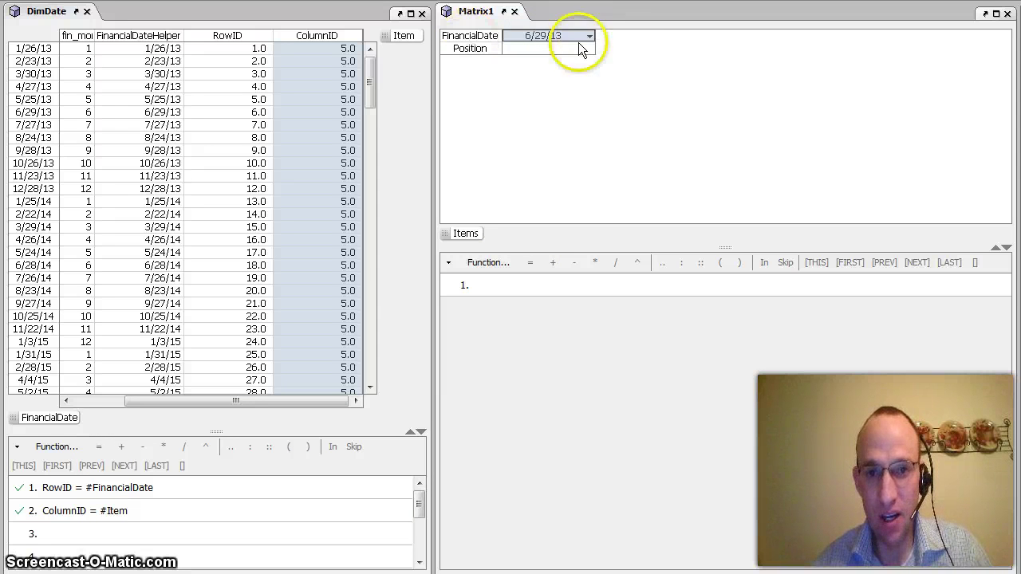
left_click(589, 37)
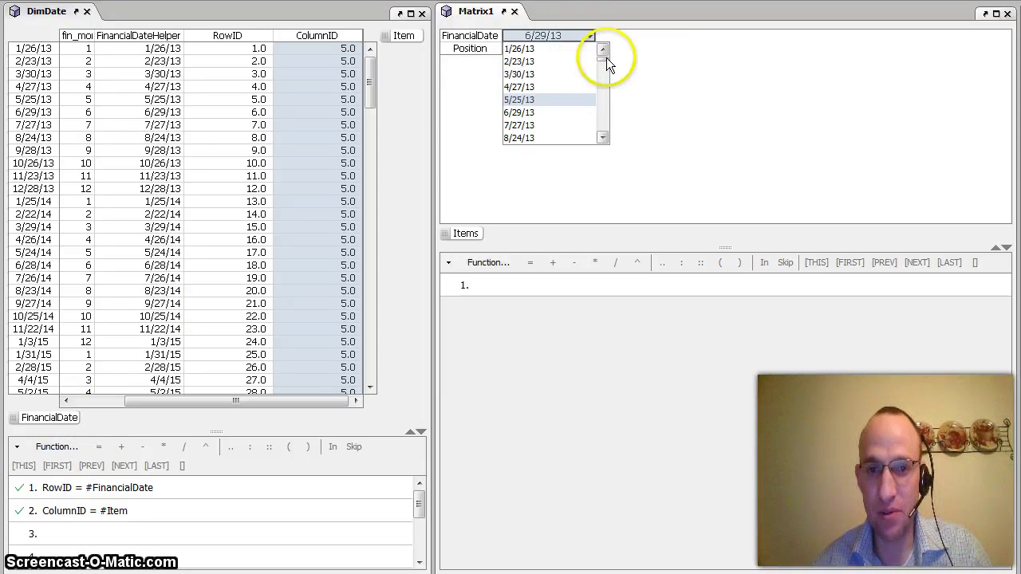
left_click_drag(556, 115, 543, 113)
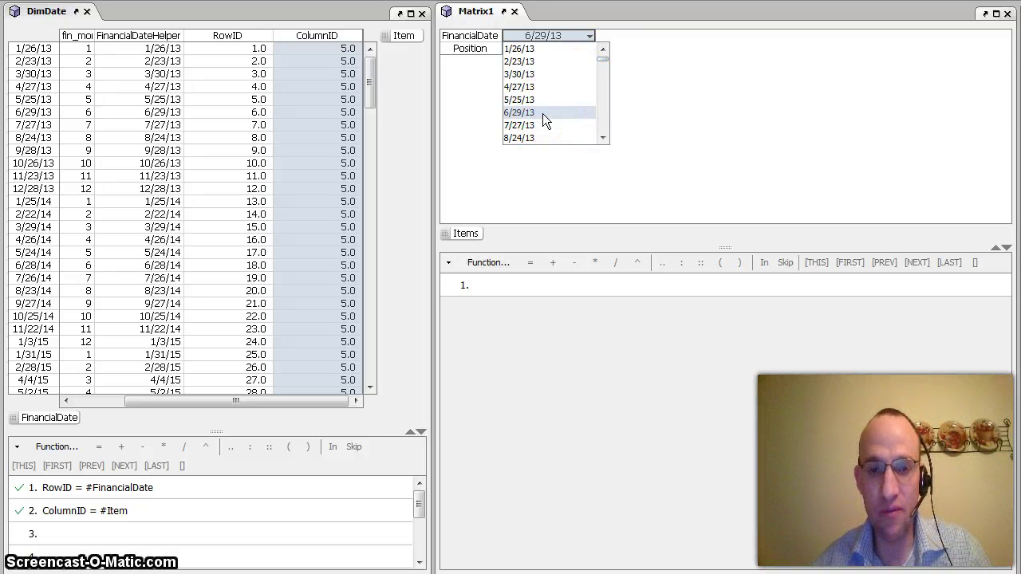
left_click(542, 113)
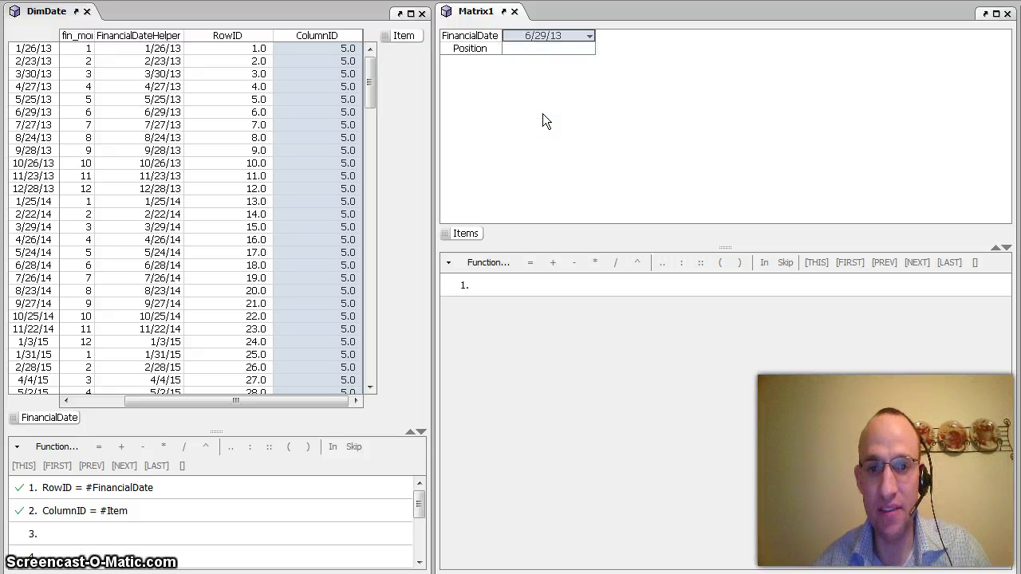
- Give Position the formula select(#DimDate::FinancialDate, DimDate::FinancialDateHelper, FinancialDate), returning 6
left_click(476, 52)
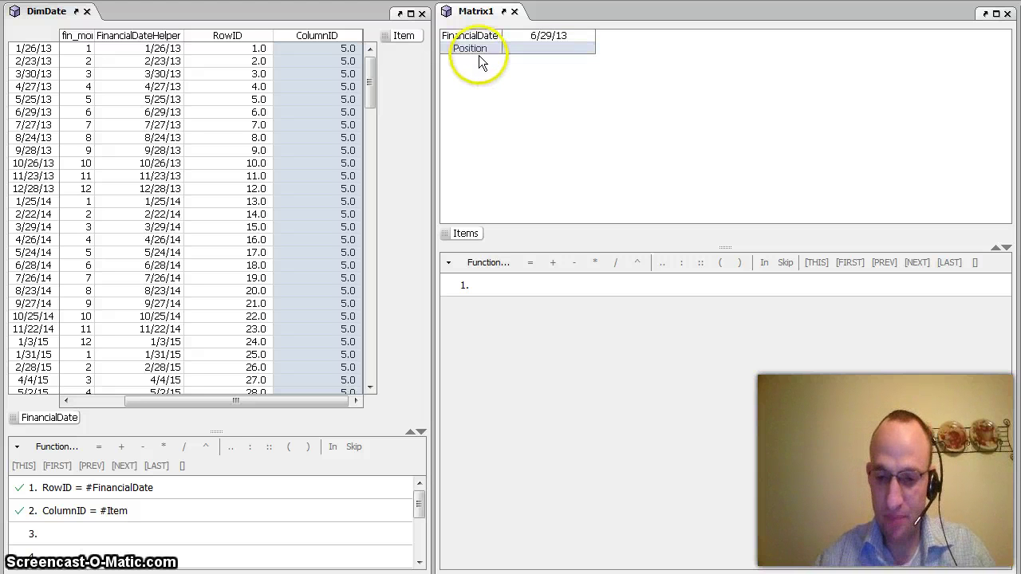
type("= select")
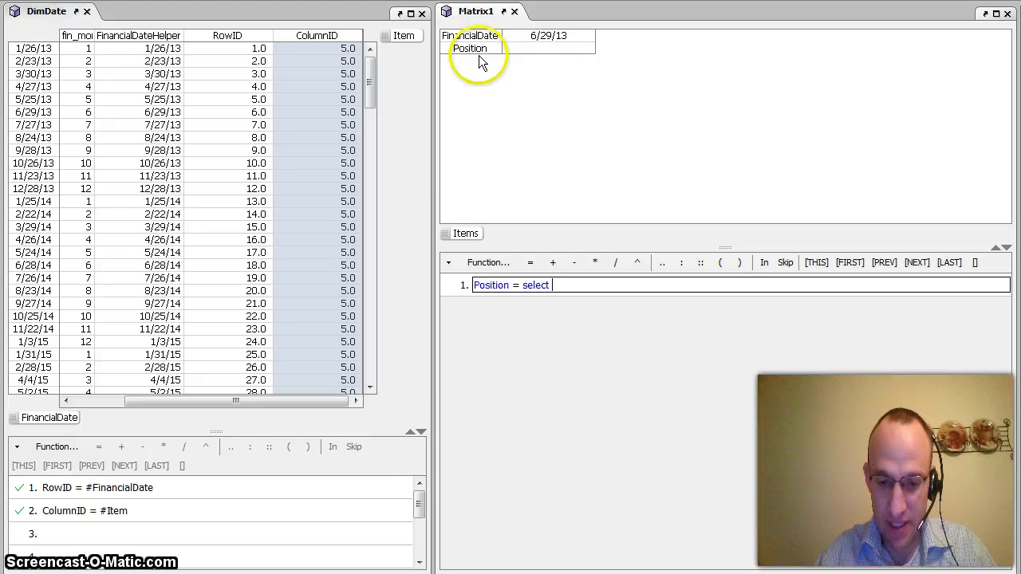
type(" (")
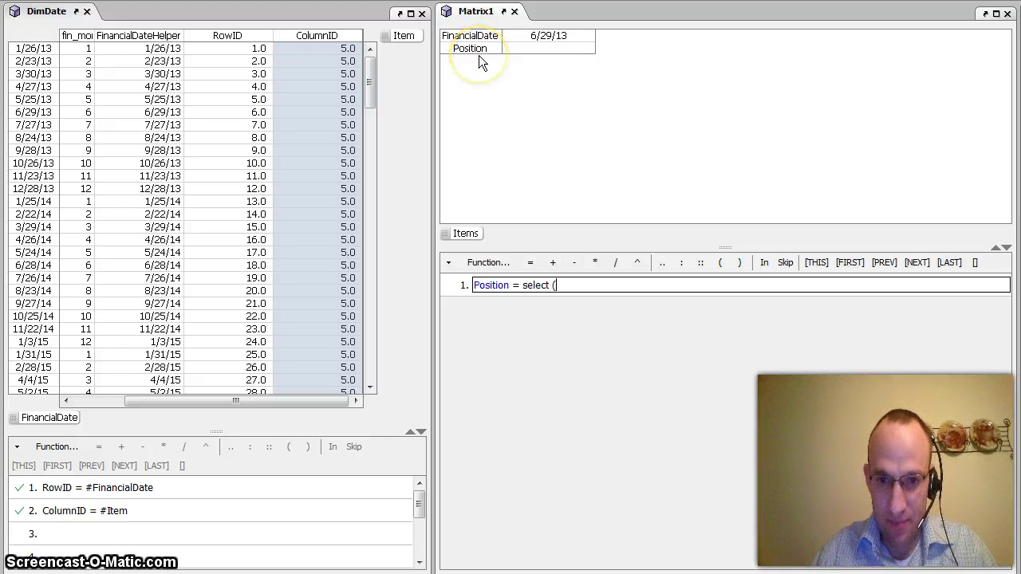
type("#")
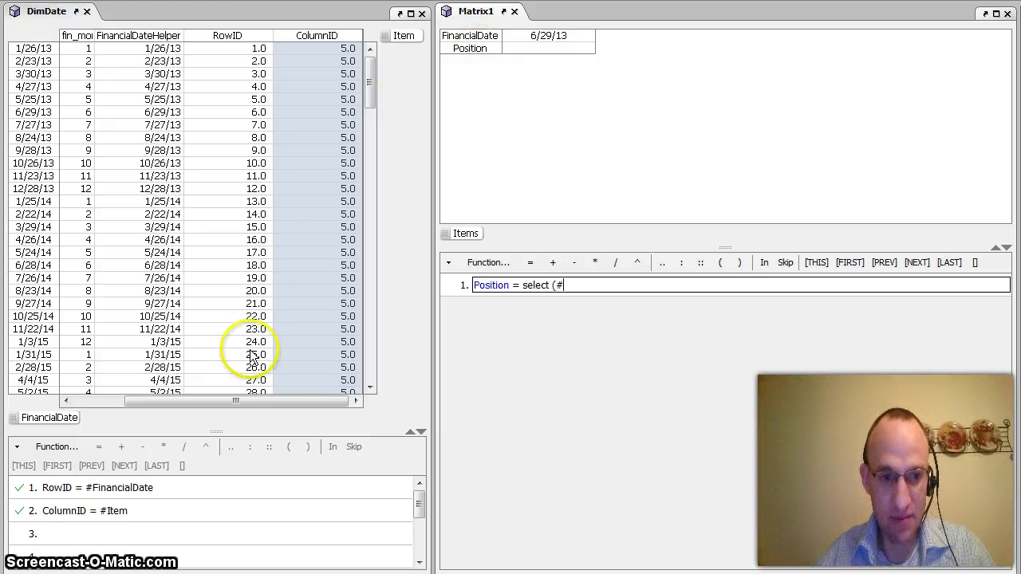
left_click(68, 418)
type(",")
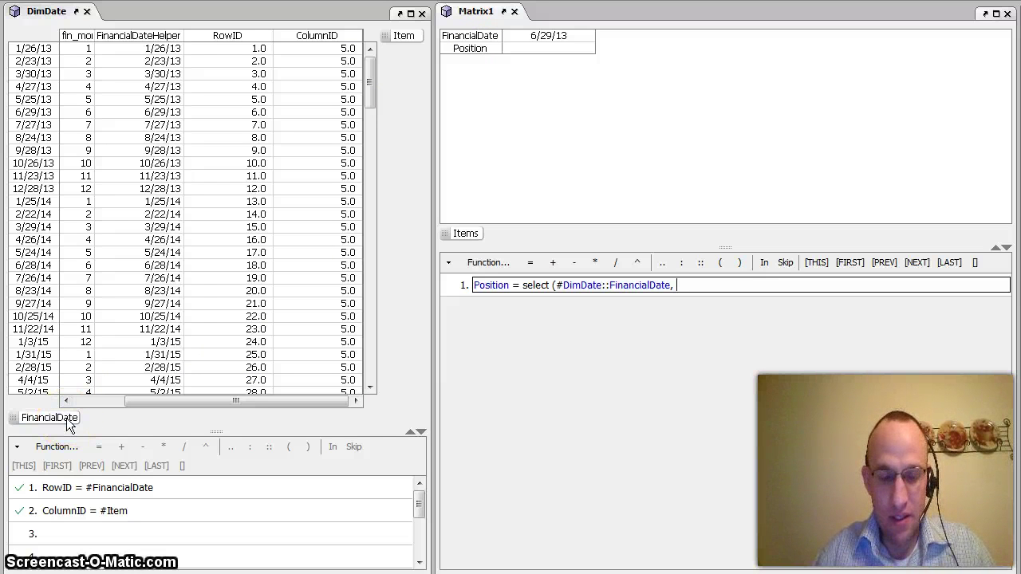
left_click_drag(67, 421, 133, 392)
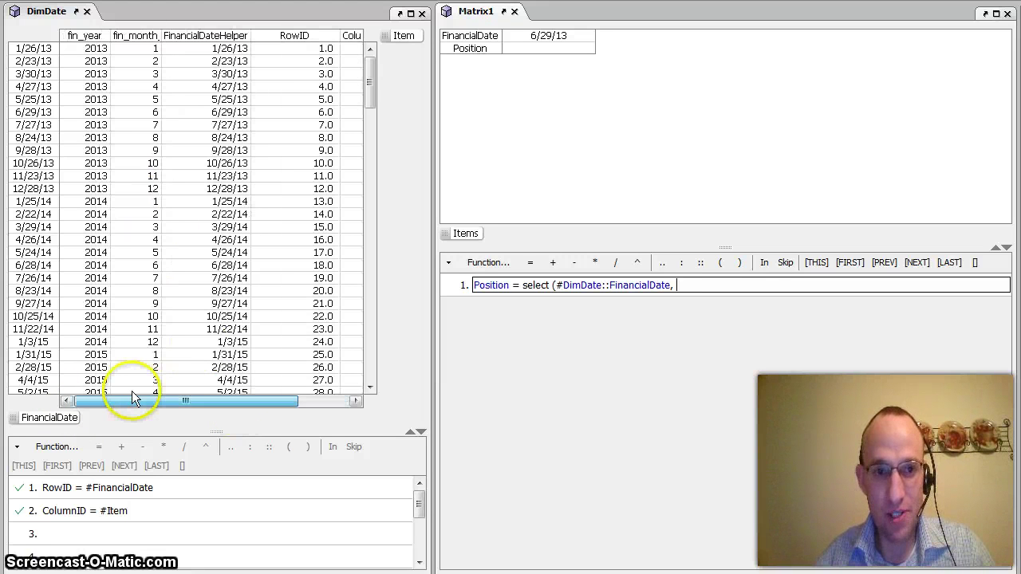
left_click(201, 36)
type(",")
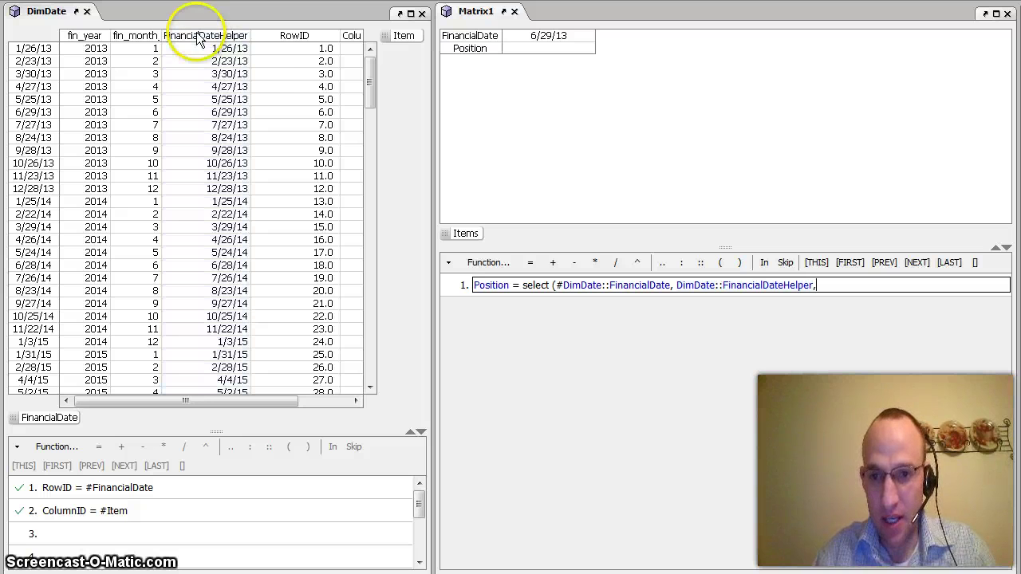
left_click(486, 38)
type(")")
key("Return")
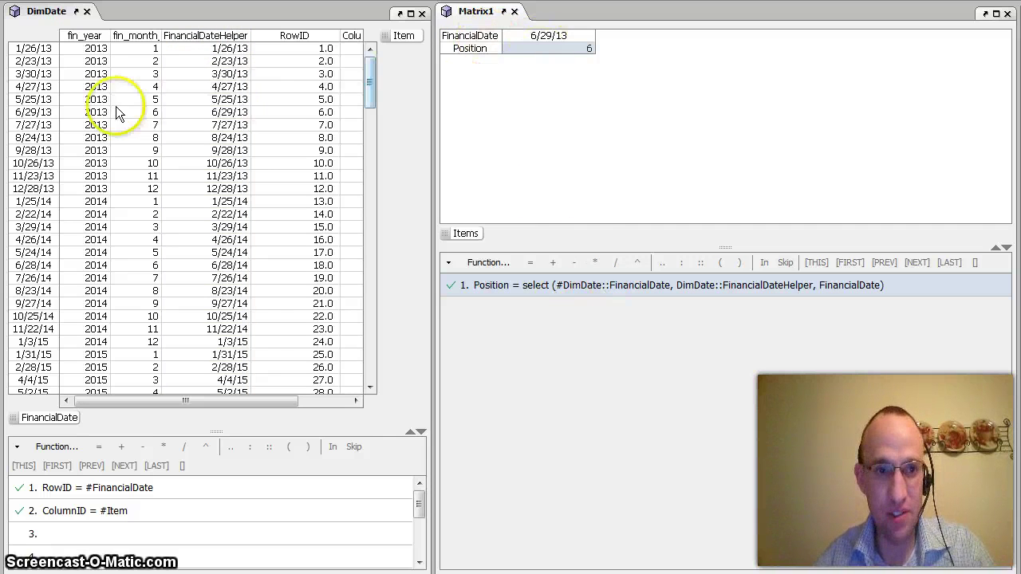
- Confirm 6/29/13 has RowID 6.0, then set Matrix1's FinancialDate to 2/23/13
left_click(327, 112)
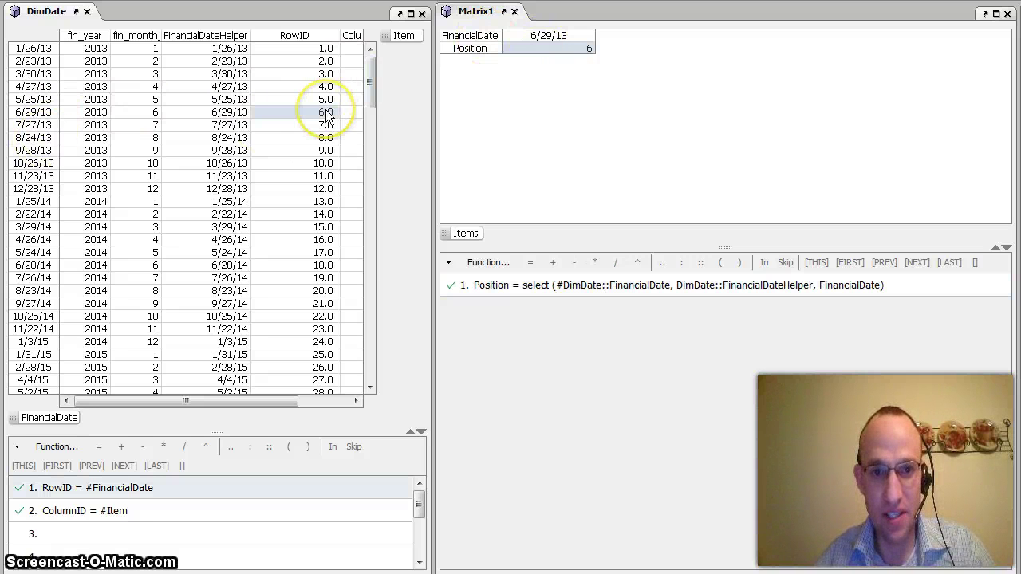
left_click(558, 36)
left_click(590, 37)
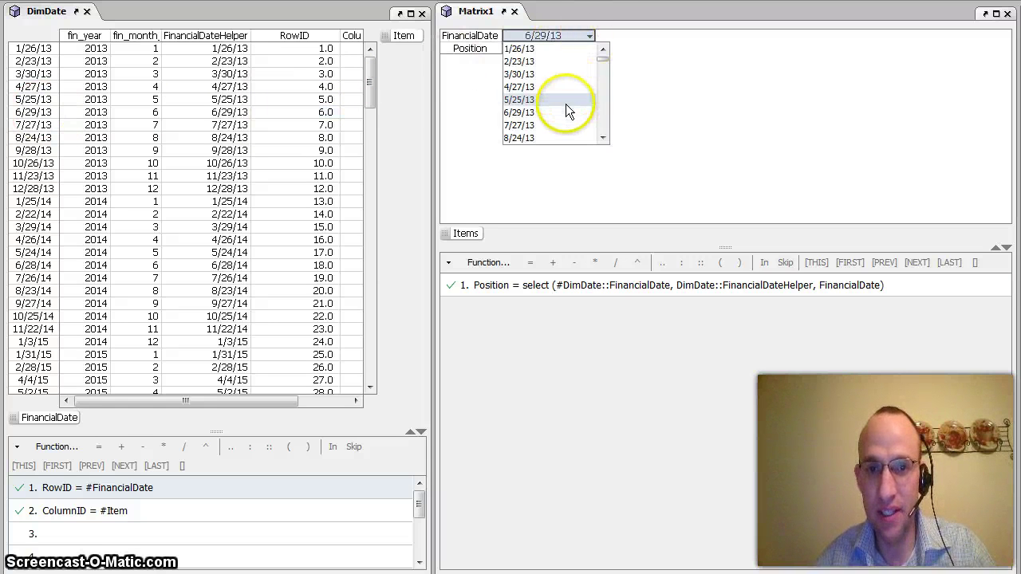
left_click(561, 110)
left_click(588, 37)
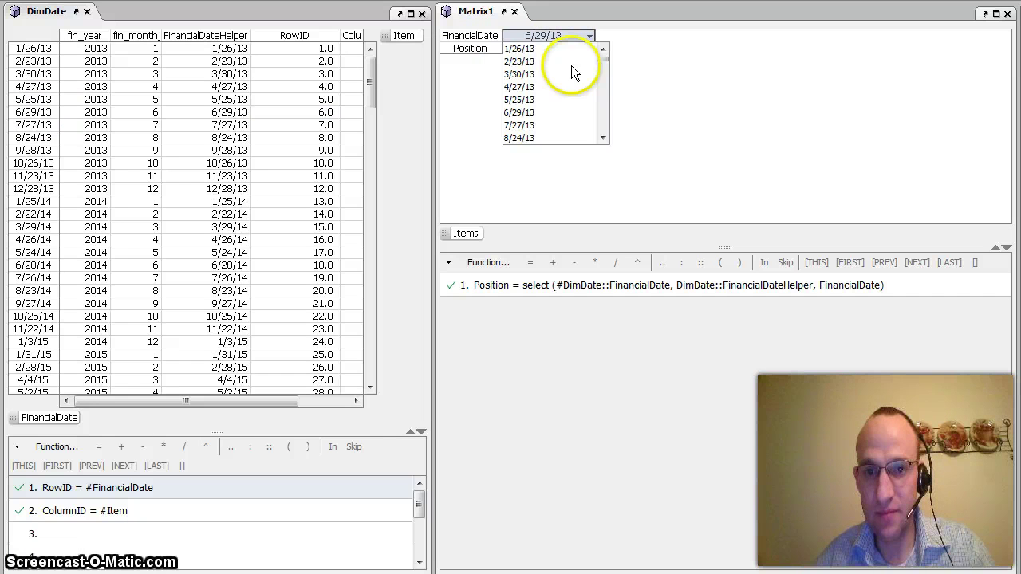
left_click(555, 60)
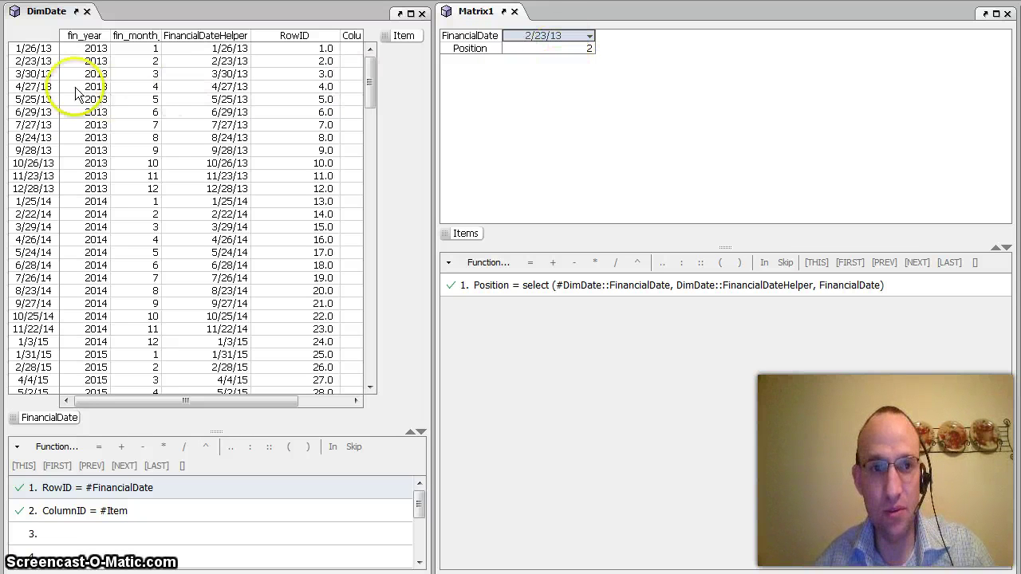
left_click(298, 62)
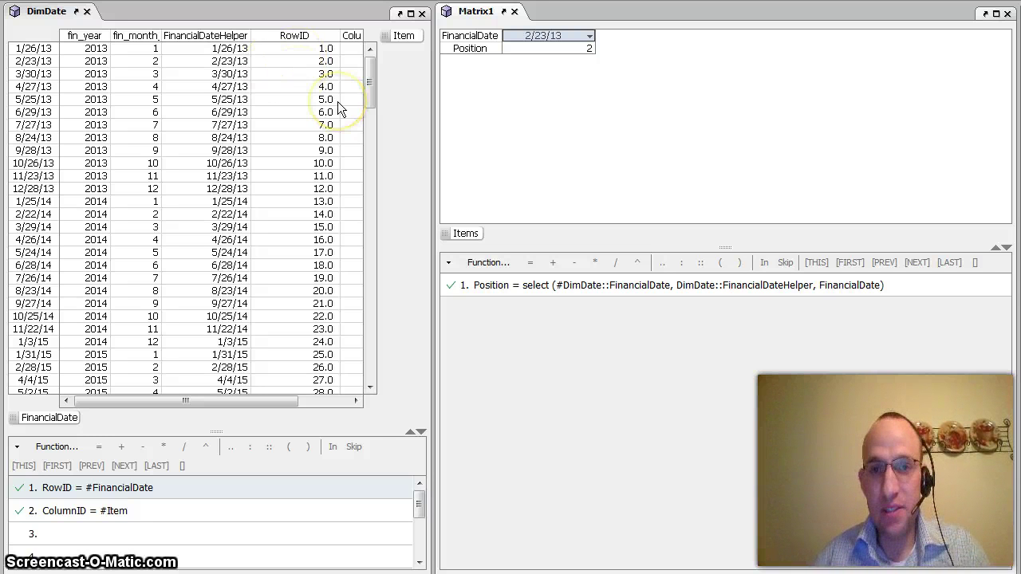
left_click(541, 372)
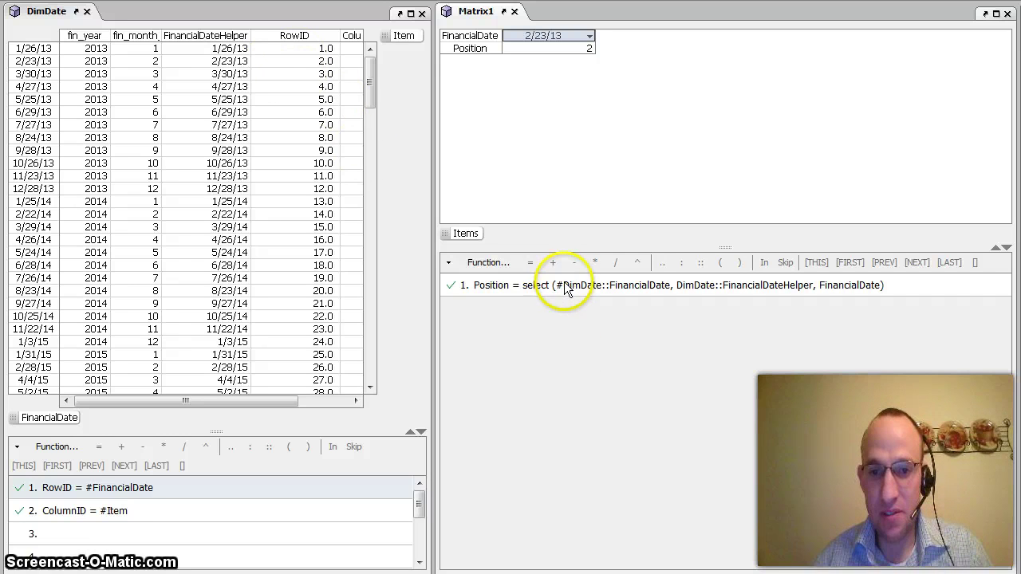